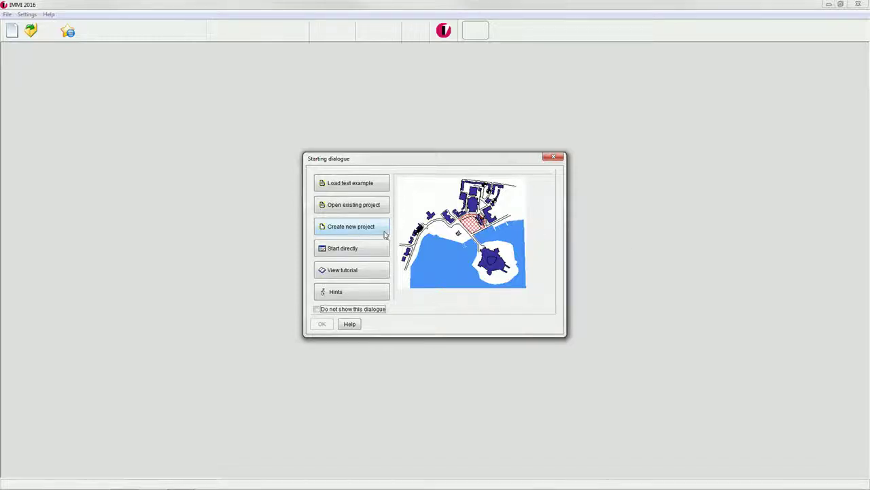
# - Create a new noise project with a single Day emission variant and accept the default 1000 × 1000 m work area
pyautogui.click(353, 234)
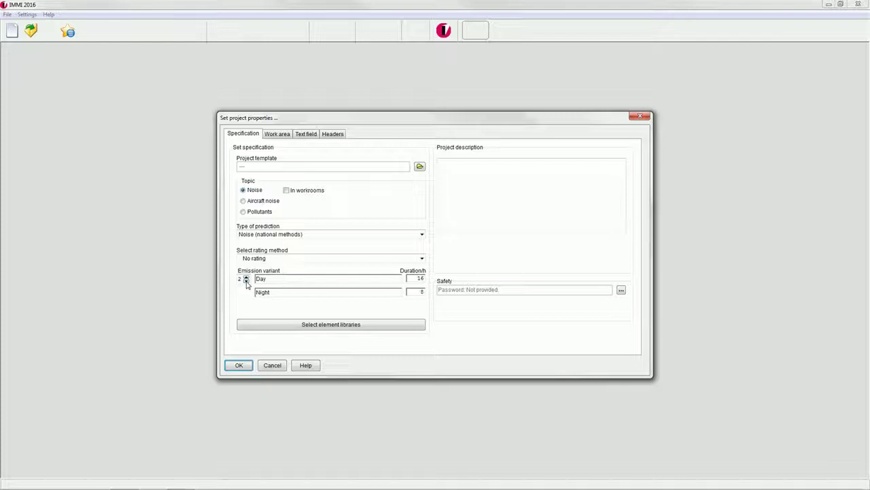
pyautogui.click(247, 281)
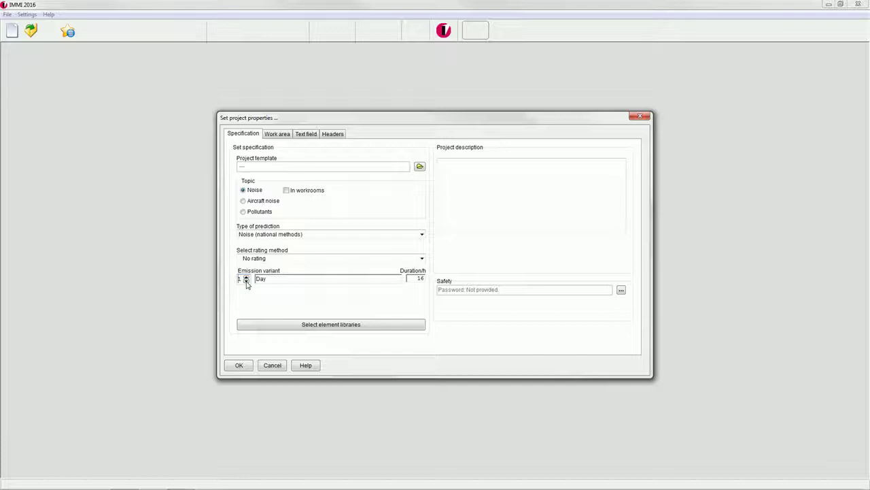
pyautogui.click(285, 138)
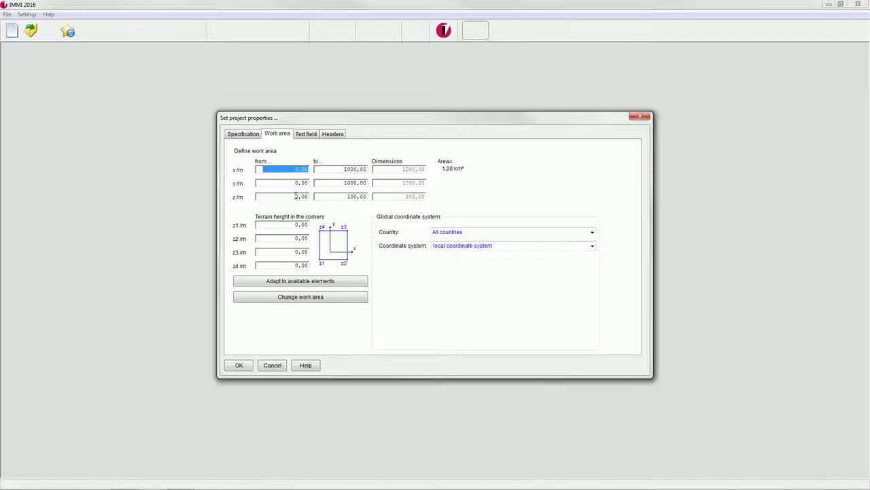
pyautogui.click(239, 366)
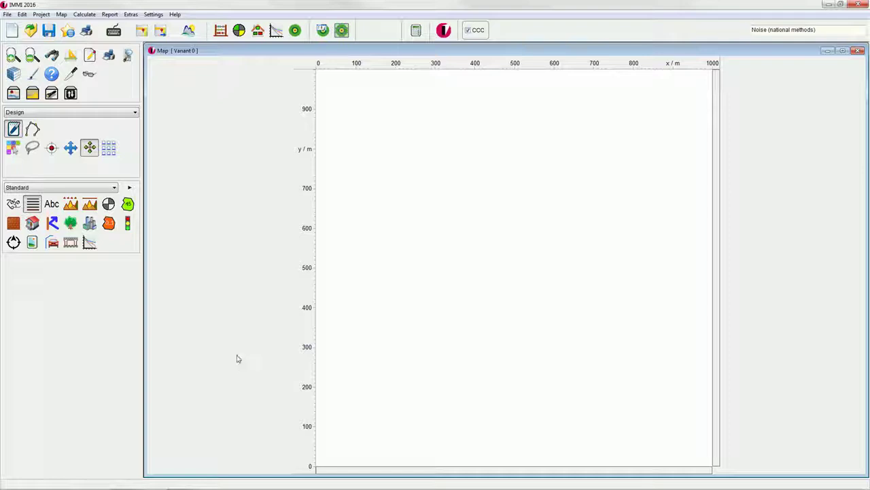
# - Place an ISO 9613-2 point source near the centre of the map, at about x 502 m, y 525 m
pyautogui.click(111, 188)
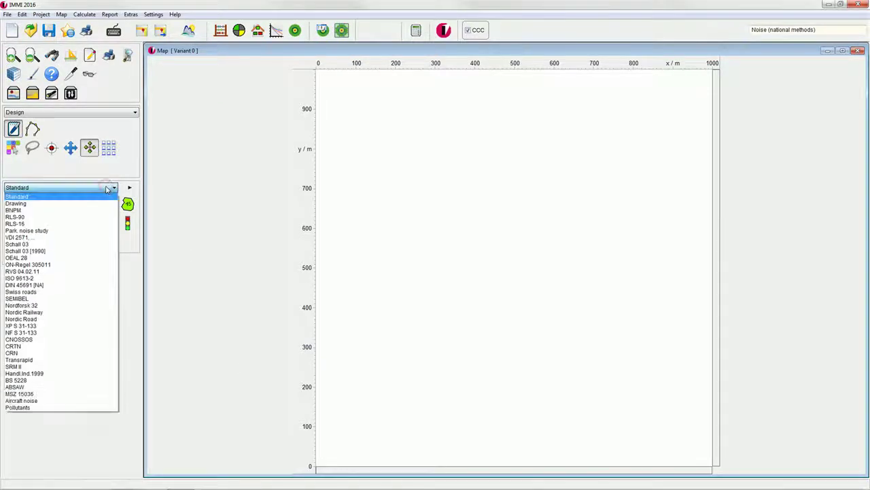
pyautogui.click(34, 279)
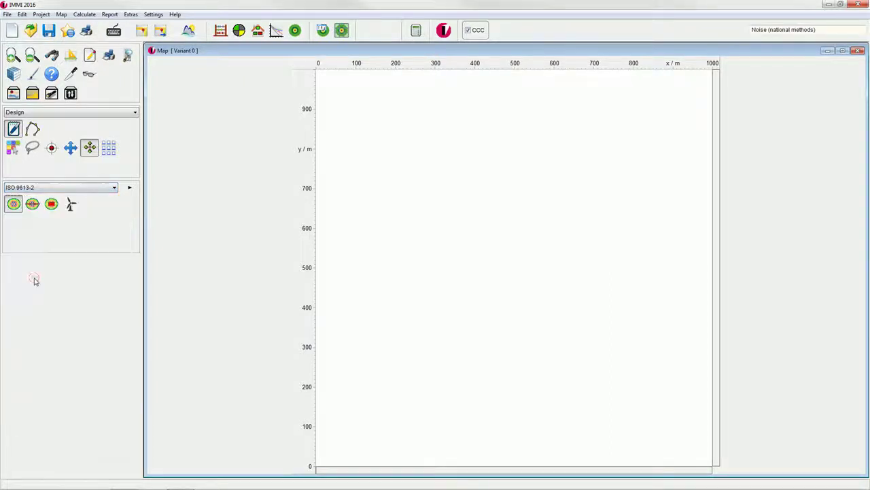
pyautogui.click(12, 205)
pyautogui.click(33, 129)
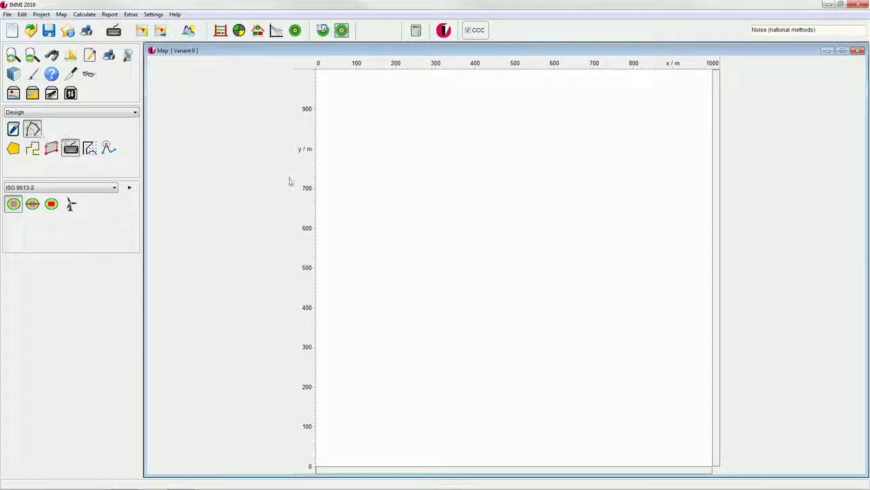
pyautogui.click(516, 258)
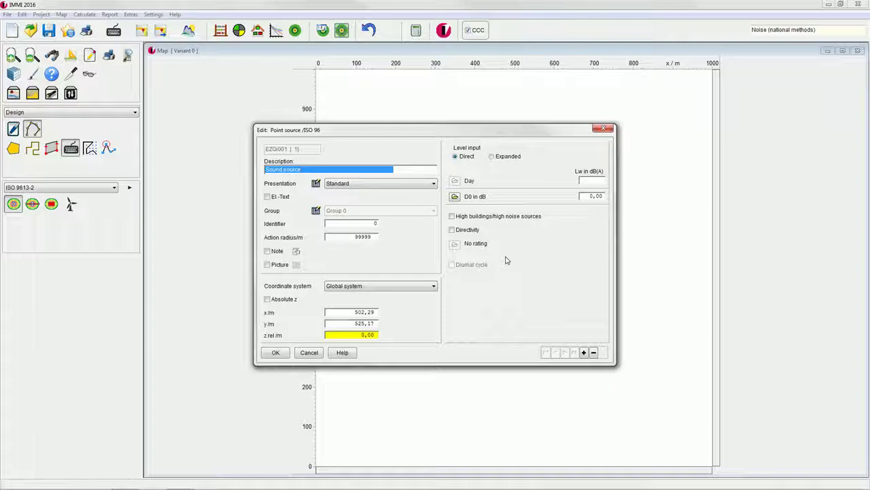
# - Describe the point source as "Circular saw", with a relative height of 1 m and a Day sound power level of 120 dB(A)
pyautogui.write('Circul')
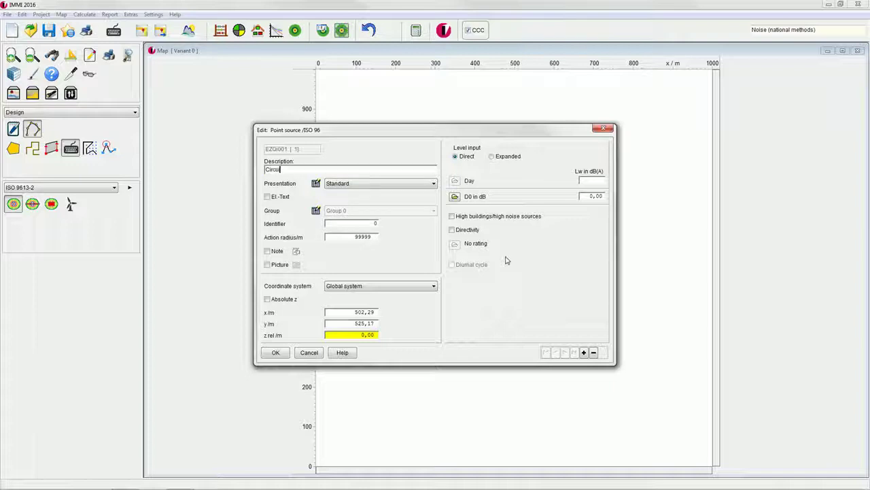
pyautogui.write('ar saw')
pyautogui.doubleClick(365, 335)
pyautogui.press('BackSpace')
pyautogui.click(590, 180)
pyautogui.write('120')
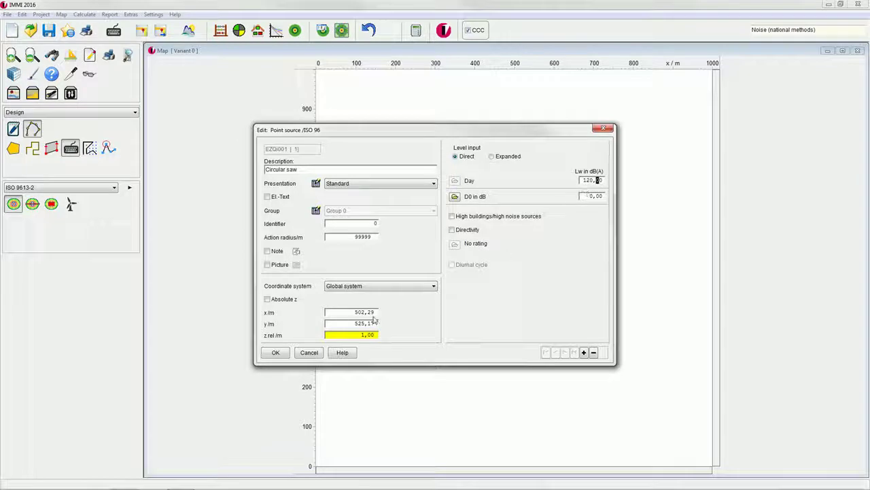
pyautogui.click(281, 354)
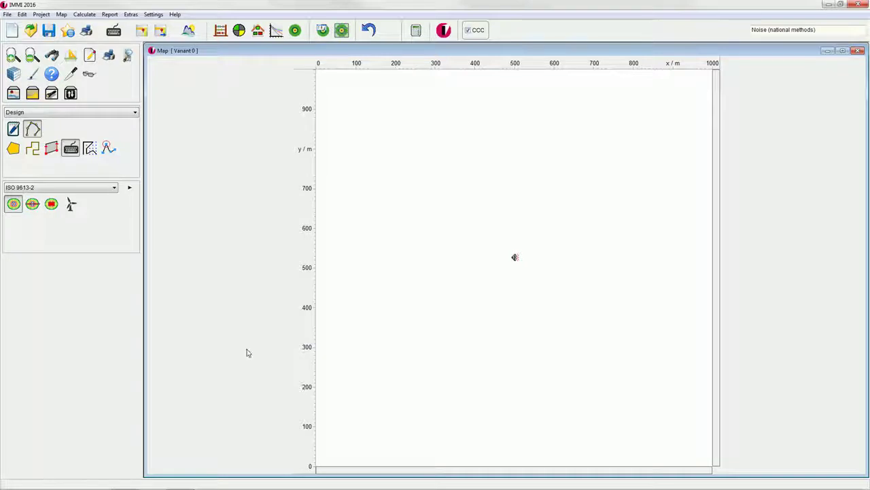
# - Draw a horizontal wall element about 561 m long below the point source, from about x 197 m to x 757 m at y 442 m
pyautogui.click(42, 189)
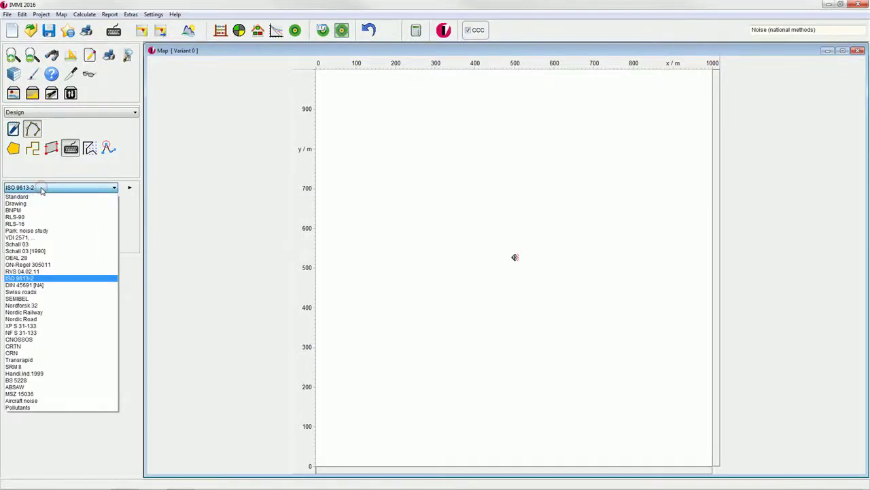
pyautogui.click(32, 196)
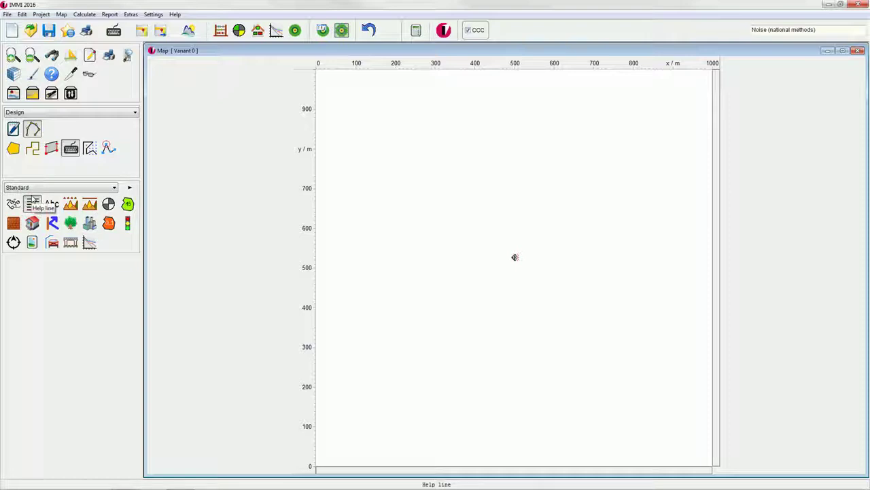
pyautogui.click(32, 201)
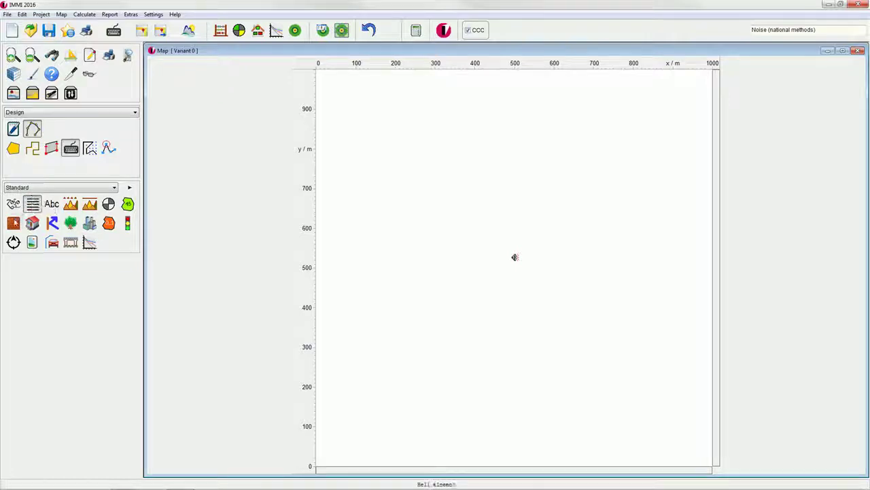
pyautogui.click(14, 223)
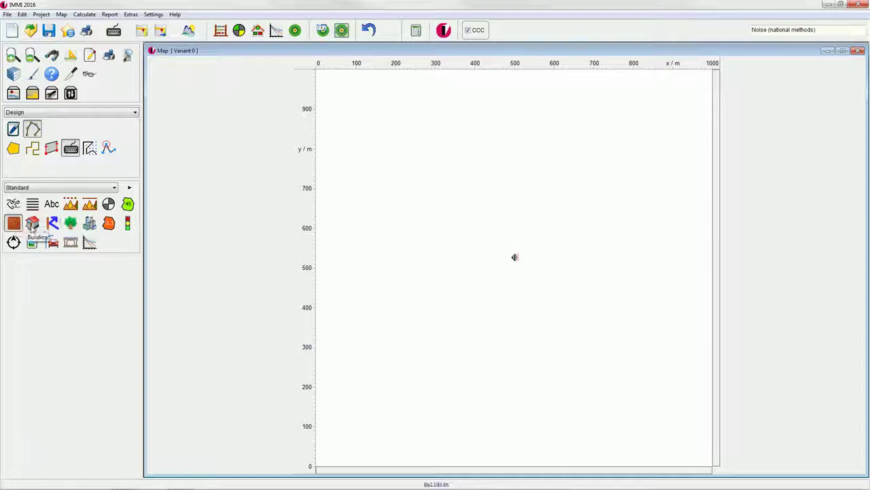
pyautogui.click(394, 290)
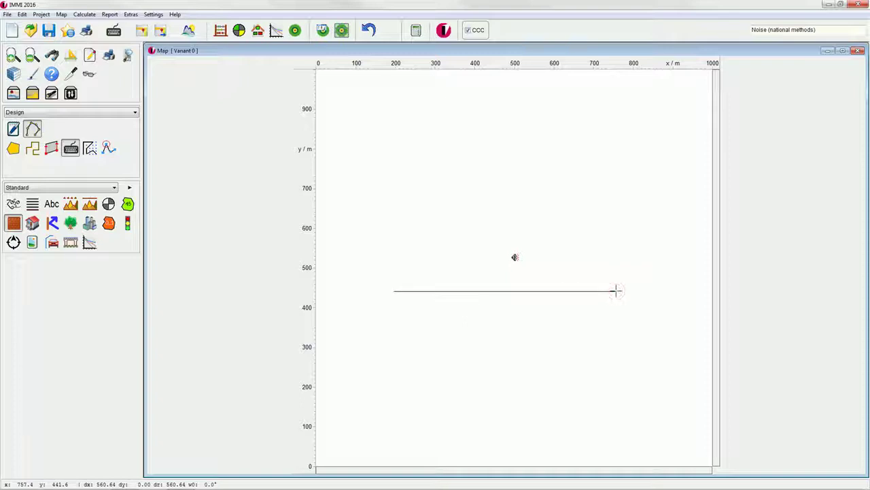
pyautogui.doubleClick(616, 291)
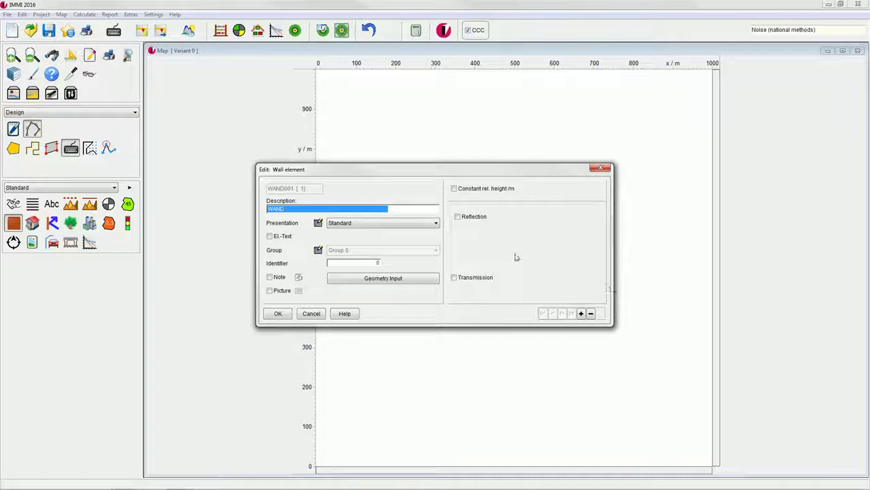
# - Set the wall's relative height to 5 m at node 1 and 7 m at node 2 in its geometry
pyautogui.click(402, 280)
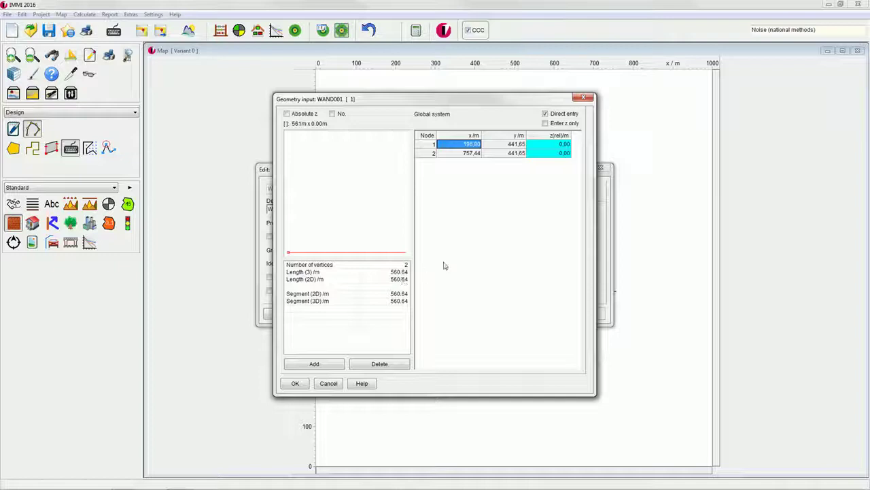
pyautogui.click(562, 145)
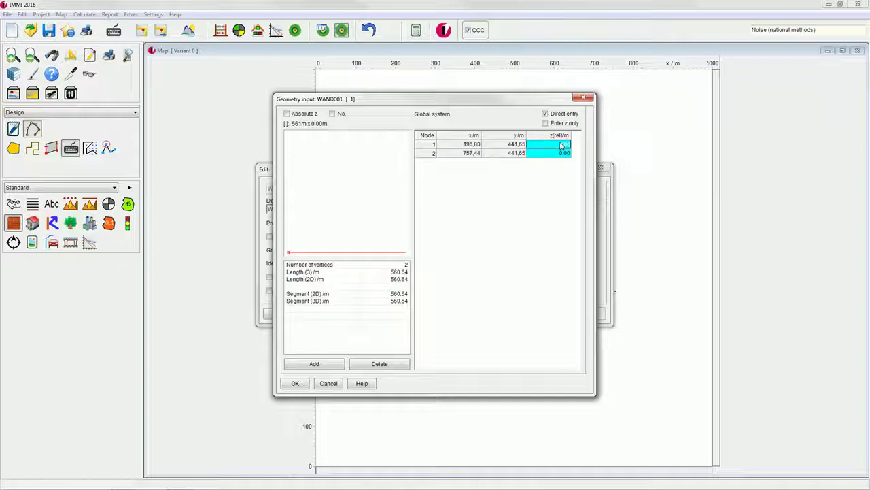
pyautogui.write('5')
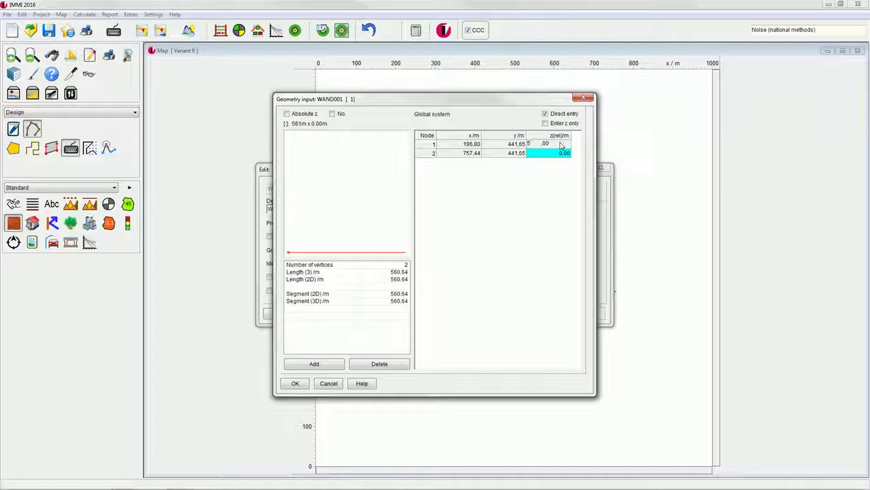
pyautogui.click(555, 158)
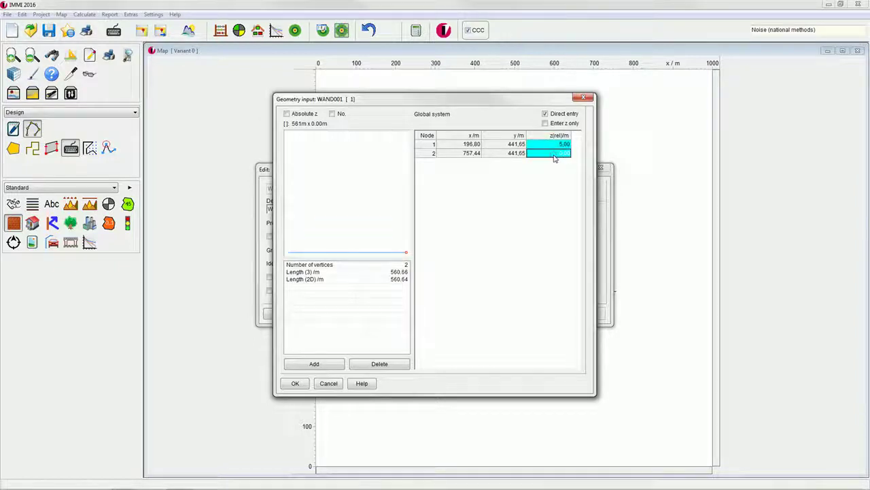
pyautogui.click(555, 157)
pyautogui.write('7')
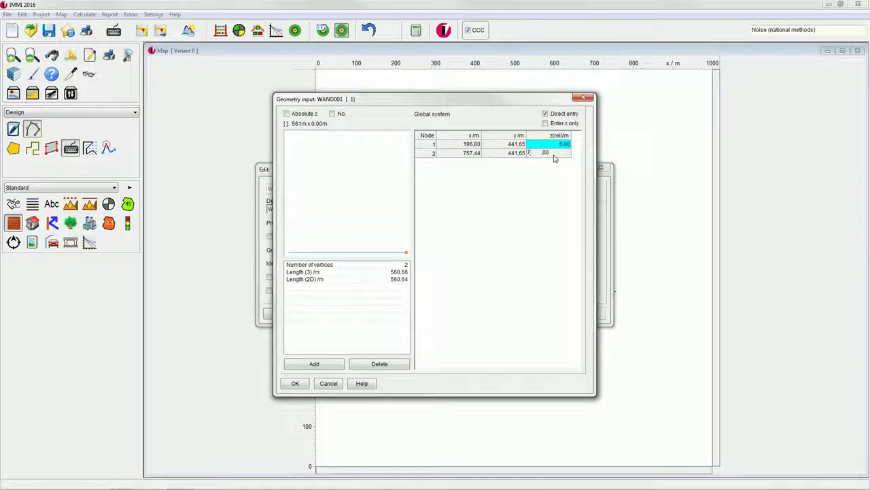
pyautogui.click(296, 384)
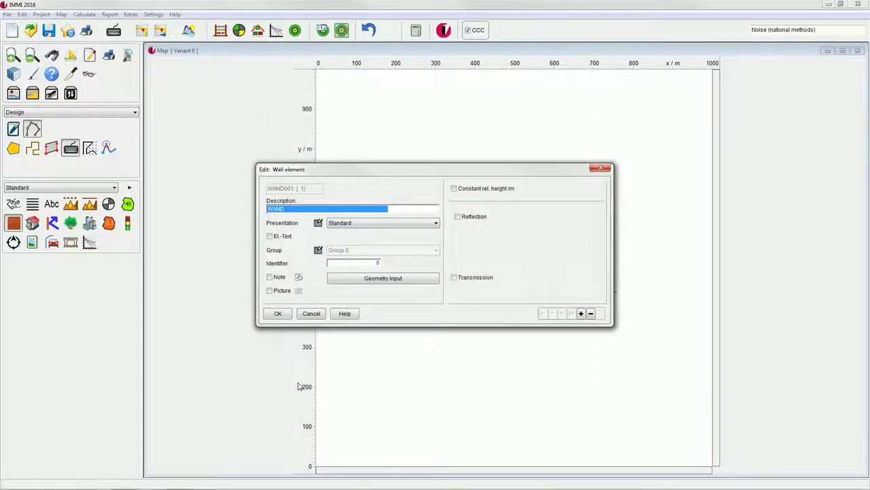
pyautogui.click(287, 317)
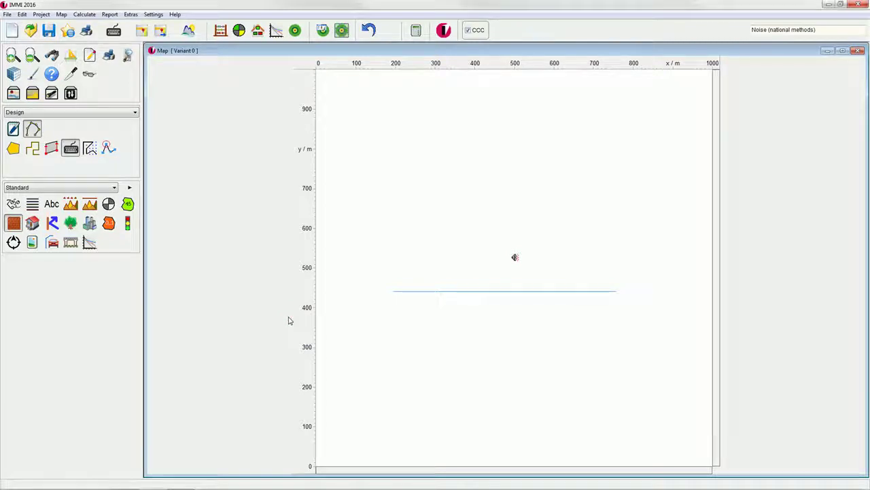
# - Save the project as Single point source.IPR, replacing the existing file
pyautogui.click(6, 14)
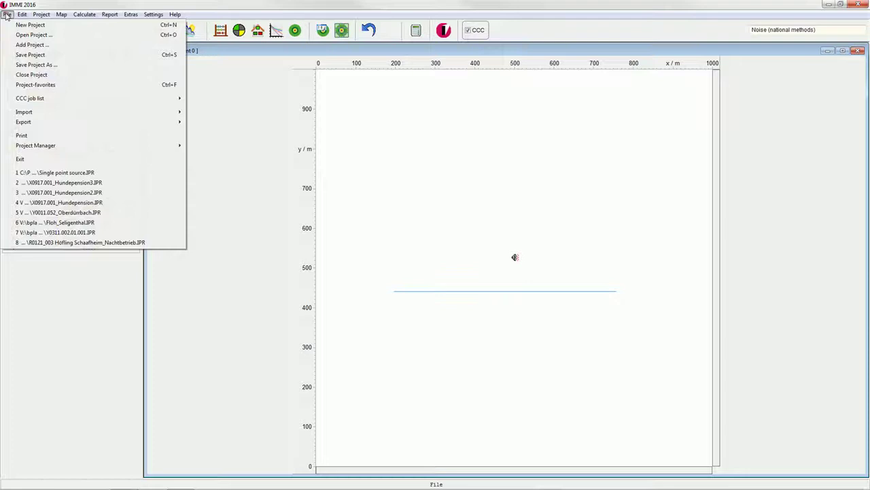
pyautogui.click(30, 65)
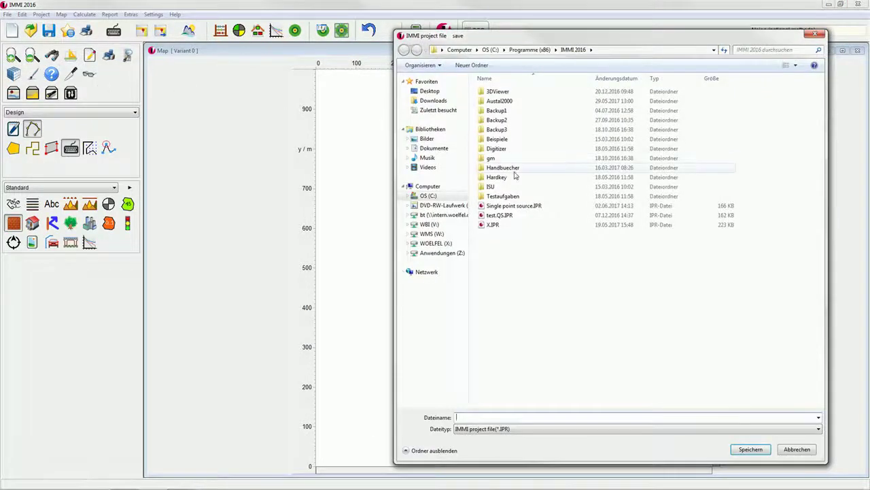
pyautogui.click(516, 205)
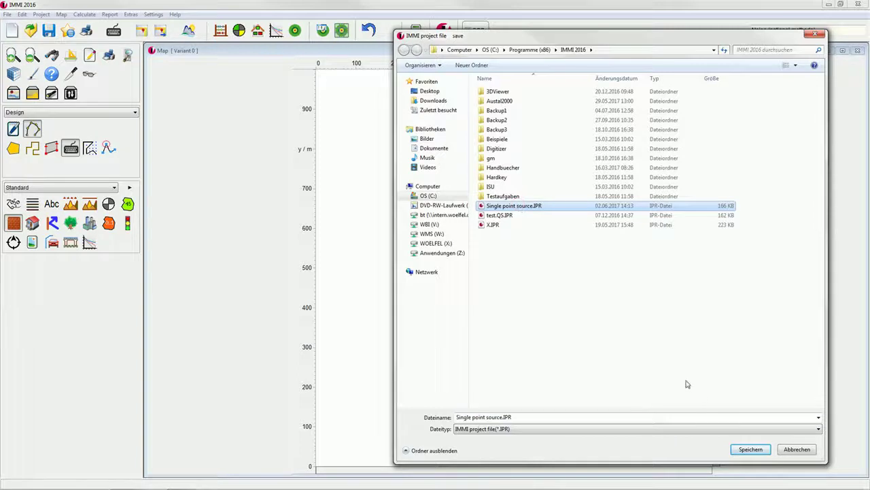
pyautogui.click(751, 448)
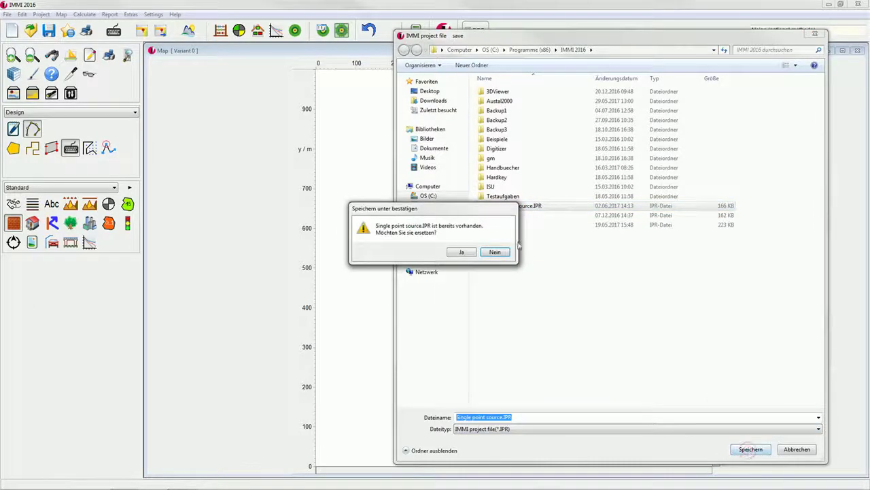
pyautogui.click(468, 252)
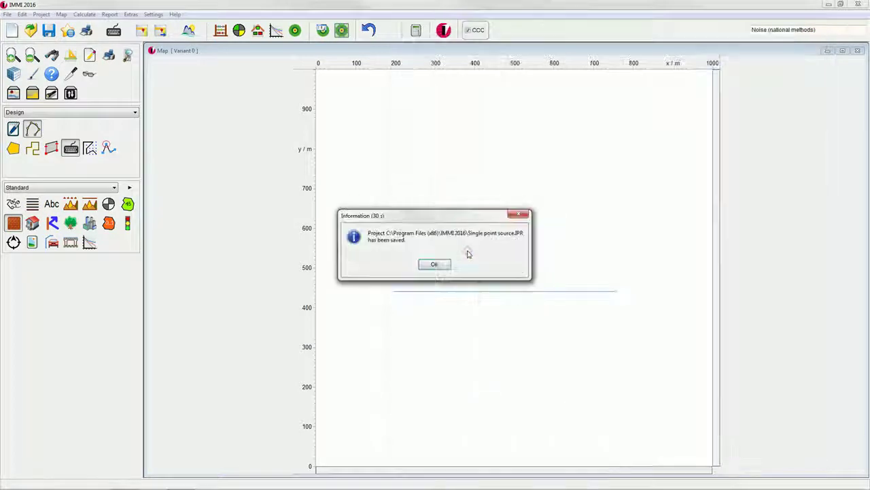
pyautogui.click(436, 265)
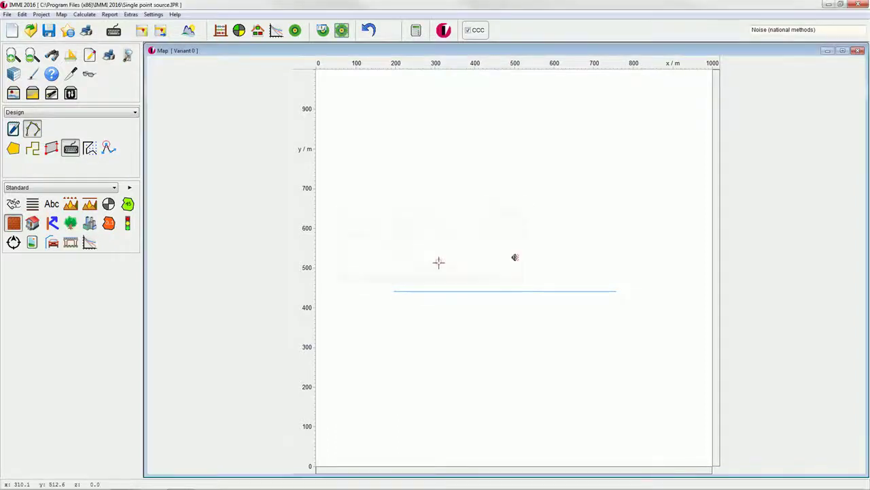
# - Open the grid calculation job and accept the Grid 0 definition covering the work area with its 20 m step size and 4 m relative height
pyautogui.click(297, 32)
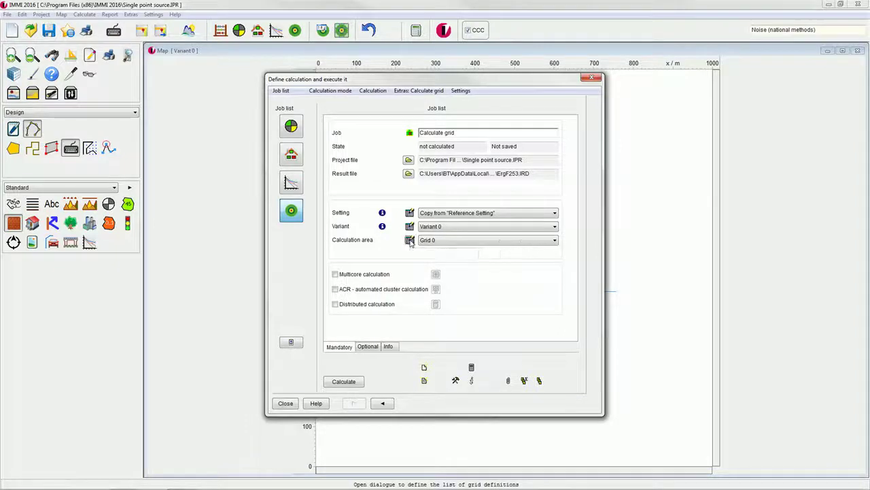
pyautogui.click(410, 240)
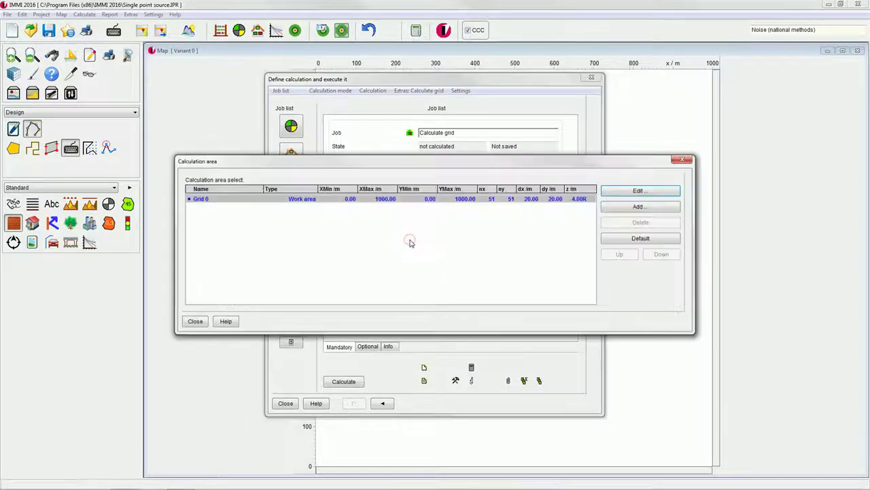
pyautogui.doubleClick(389, 201)
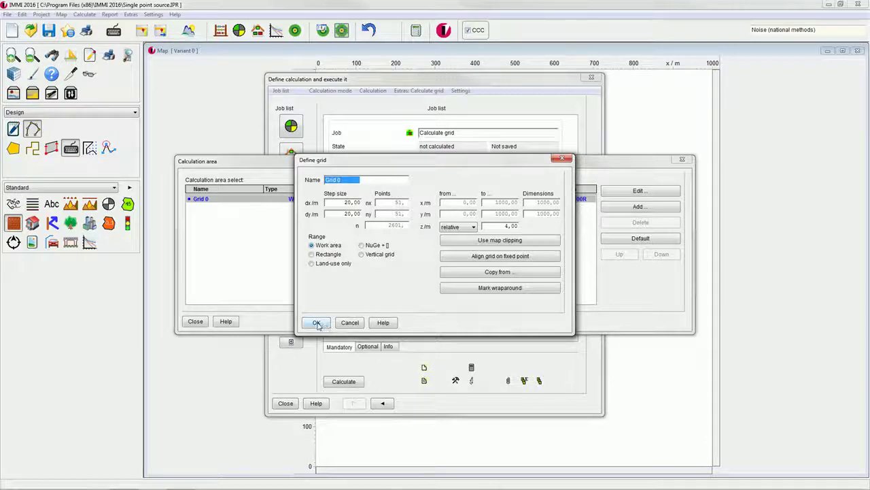
pyautogui.click(316, 323)
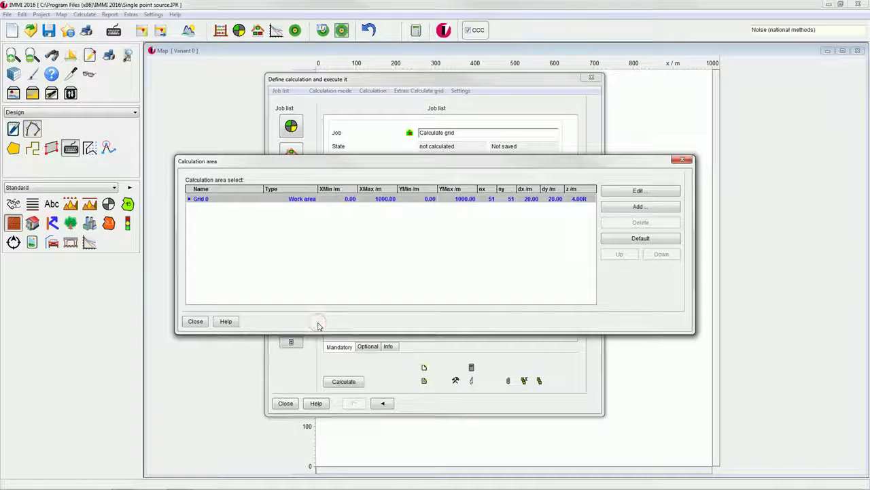
pyautogui.click(201, 320)
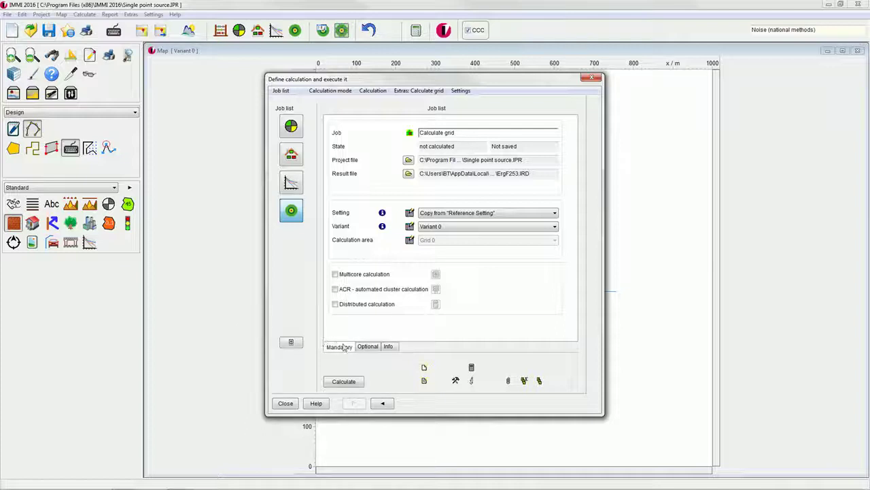
# - Calculate the grid and save the calculated results as point source grid.IRD, replacing the existing file
pyautogui.click(344, 382)
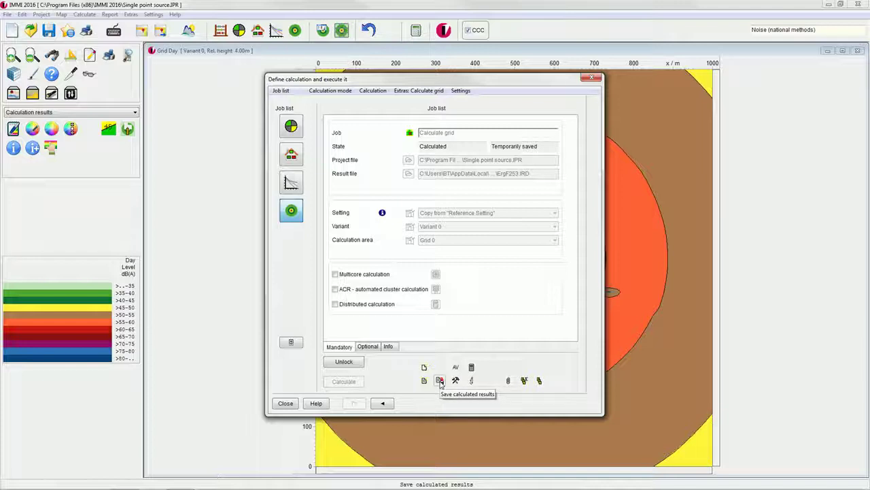
pyautogui.click(440, 381)
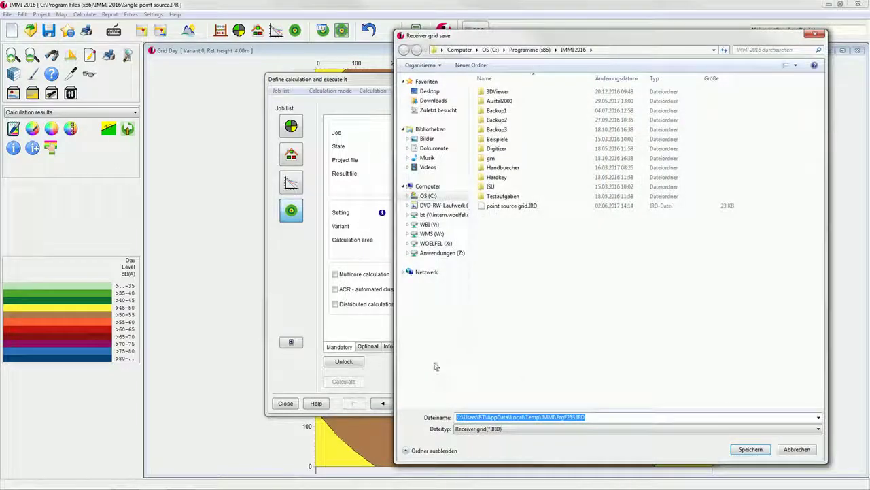
pyautogui.write('point')
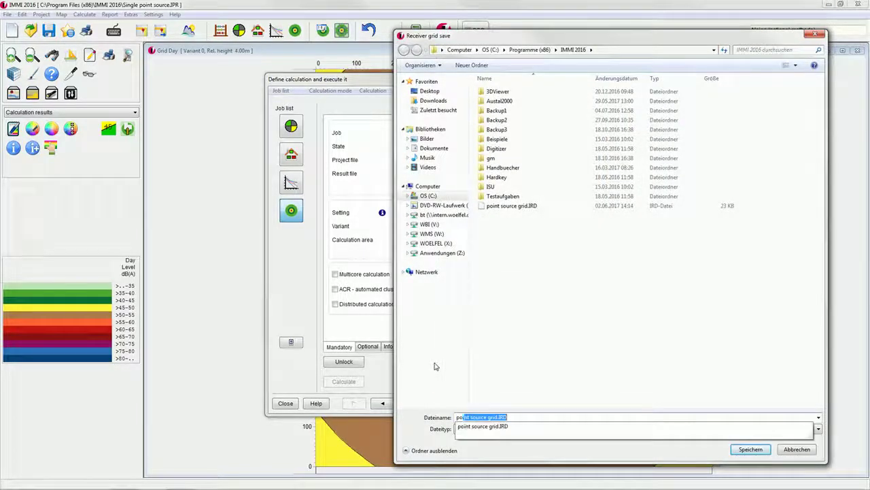
pyautogui.write(' source gr')
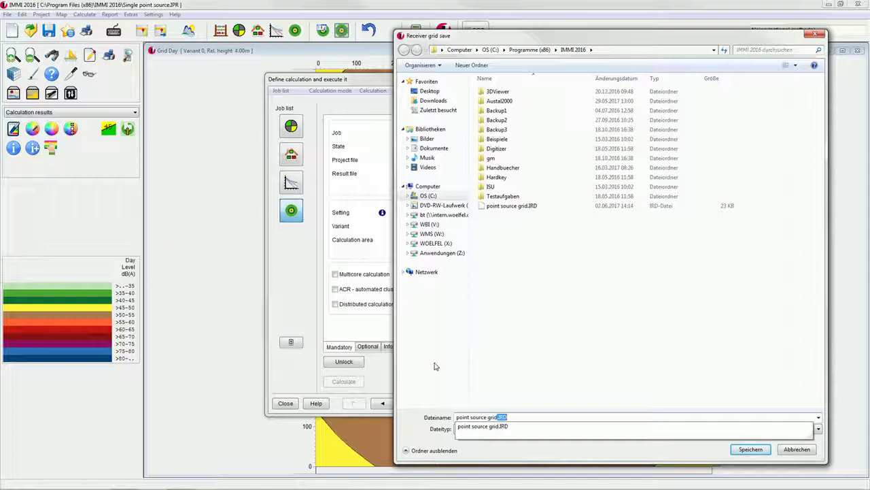
pyautogui.write('id')
pyautogui.click(751, 449)
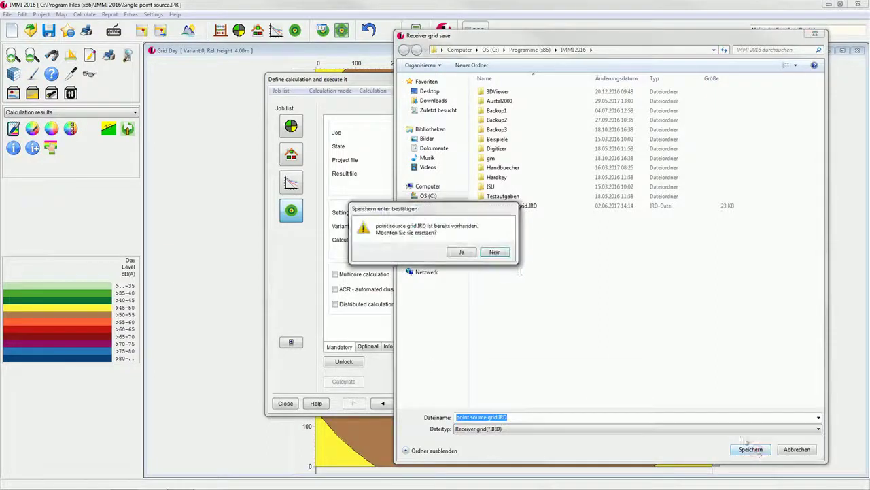
pyautogui.click(462, 252)
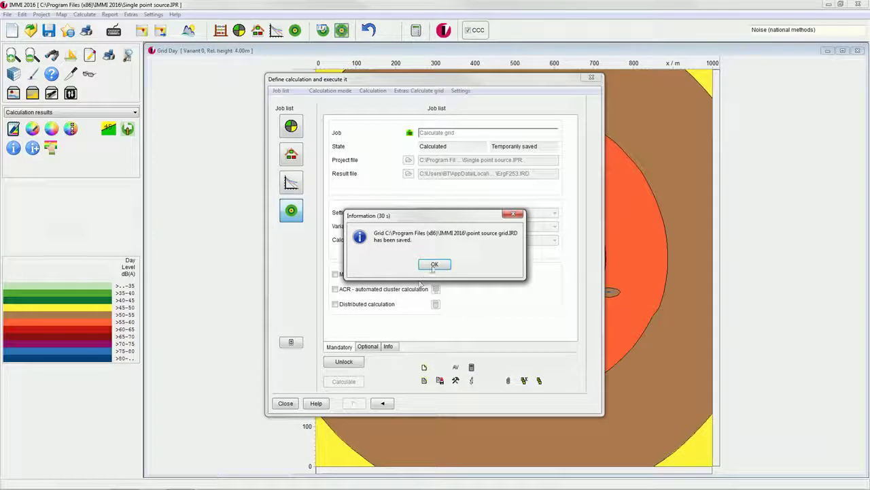
pyautogui.click(433, 265)
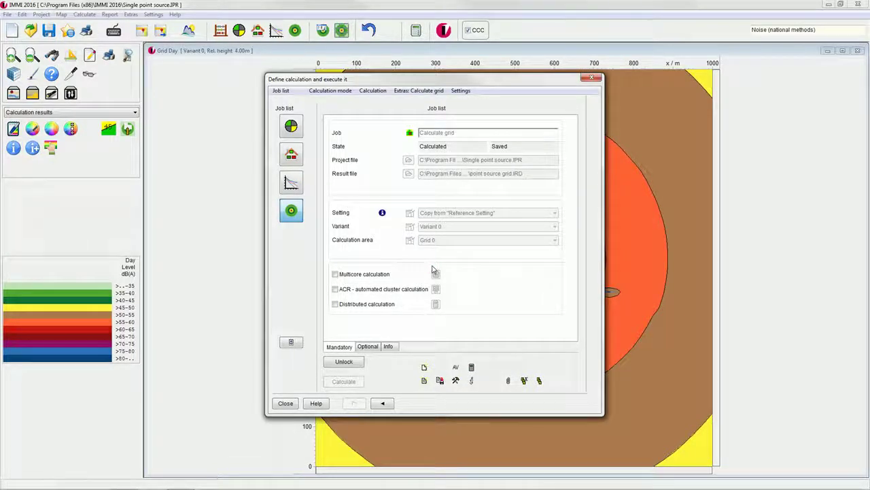
pyautogui.click(286, 404)
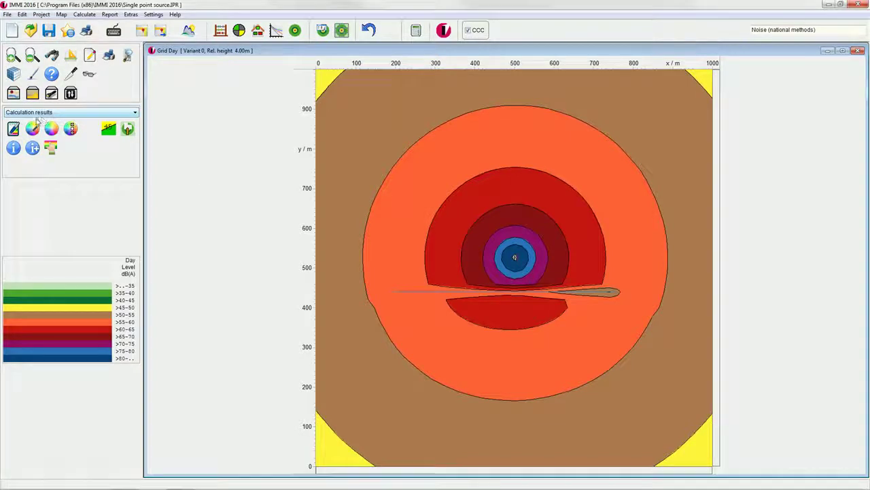
# - Change the grid map's presentation to a grid of squares for the Day layer
pyautogui.click(13, 129)
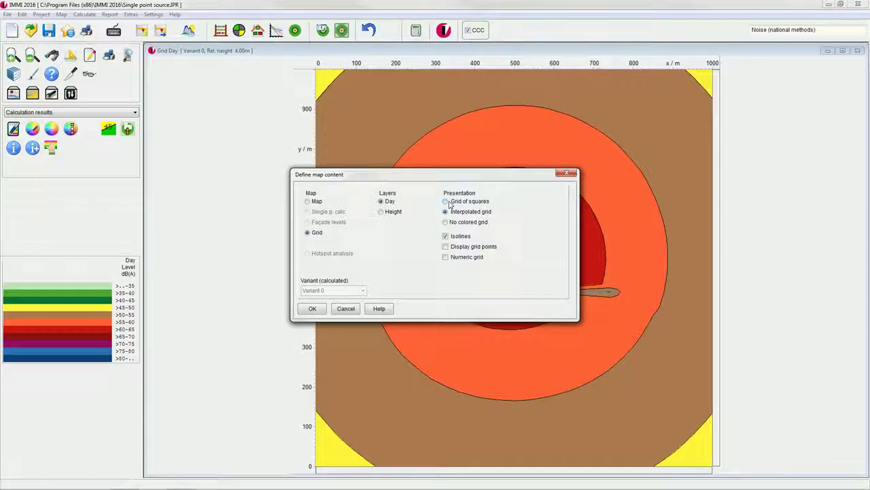
pyautogui.click(447, 202)
pyautogui.click(313, 308)
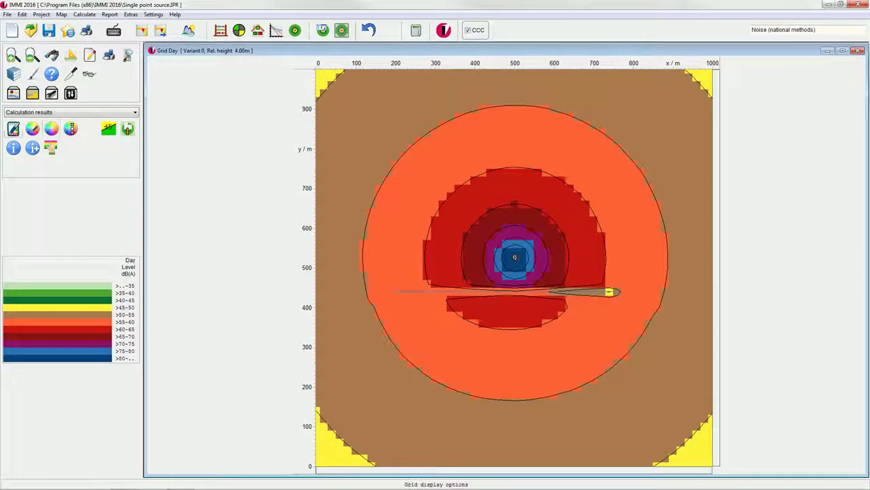
# - Switch the noise map's presentation back to the interpolated grid, keeping isolines enabled
pyautogui.click(13, 129)
pyautogui.click(447, 212)
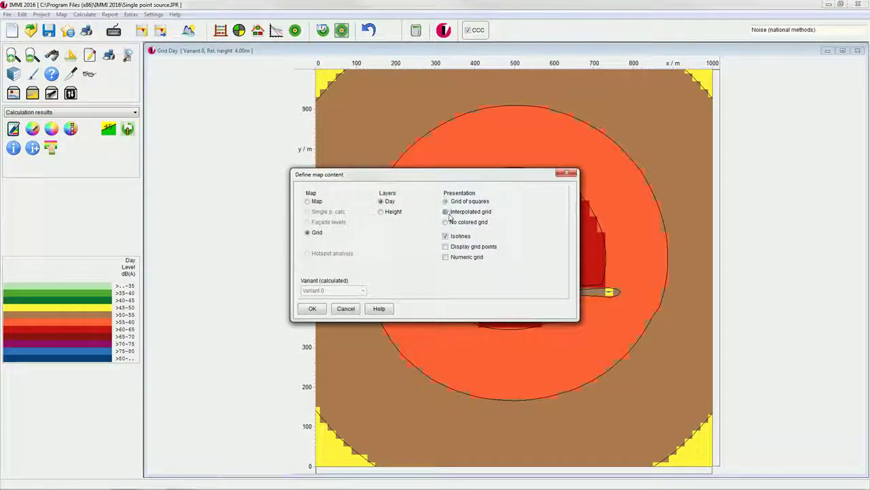
pyautogui.click(313, 309)
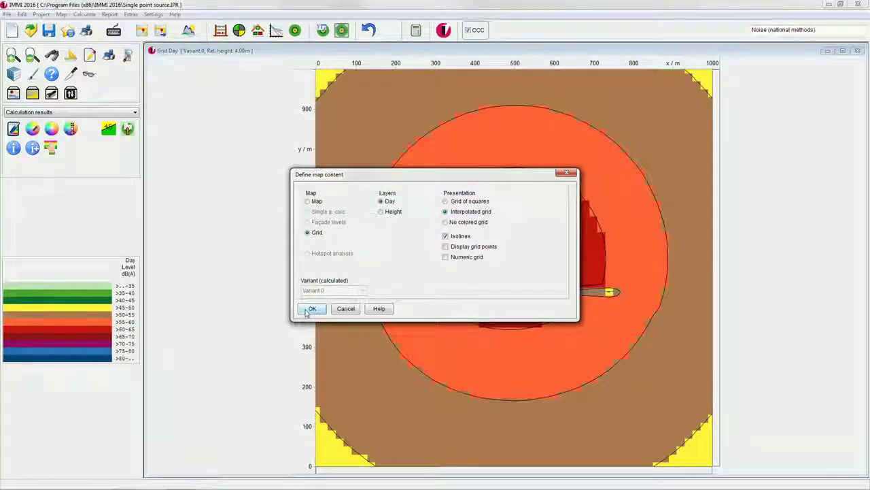